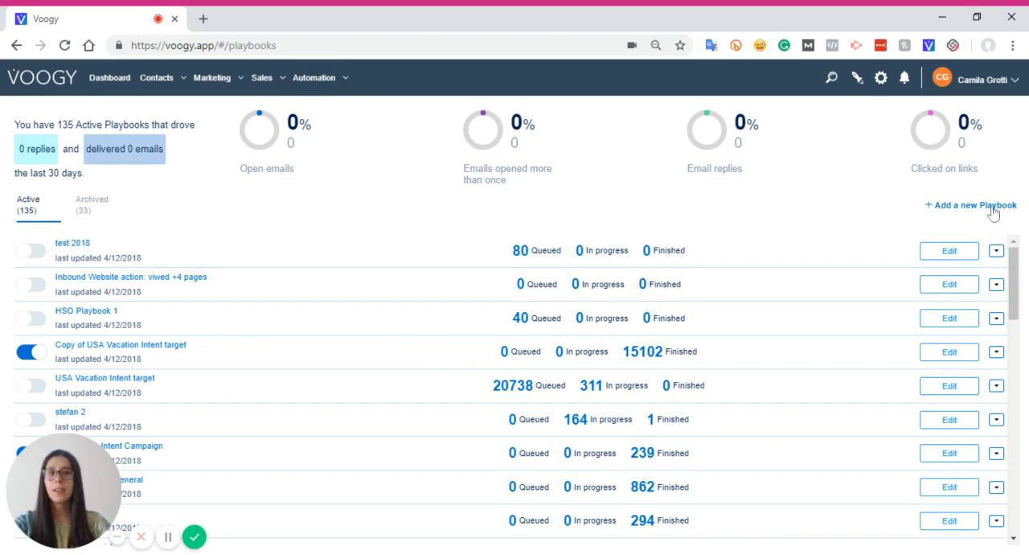
Start a new playbook and name it "Mkt Agencies USA - Voogy Intro"
left_click(990, 206)
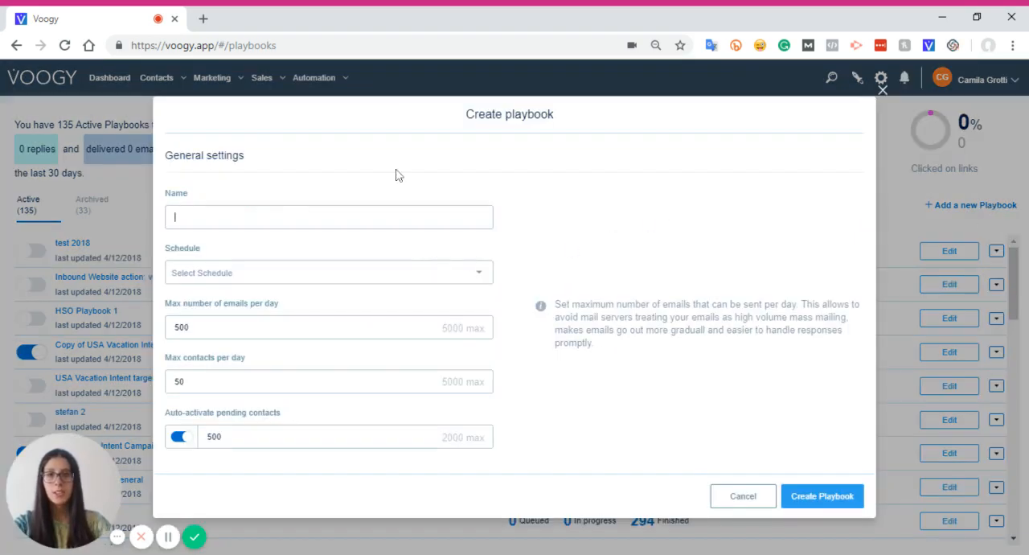
scroll(214, 465, "down", 1)
scroll(228, 410, "up", 1)
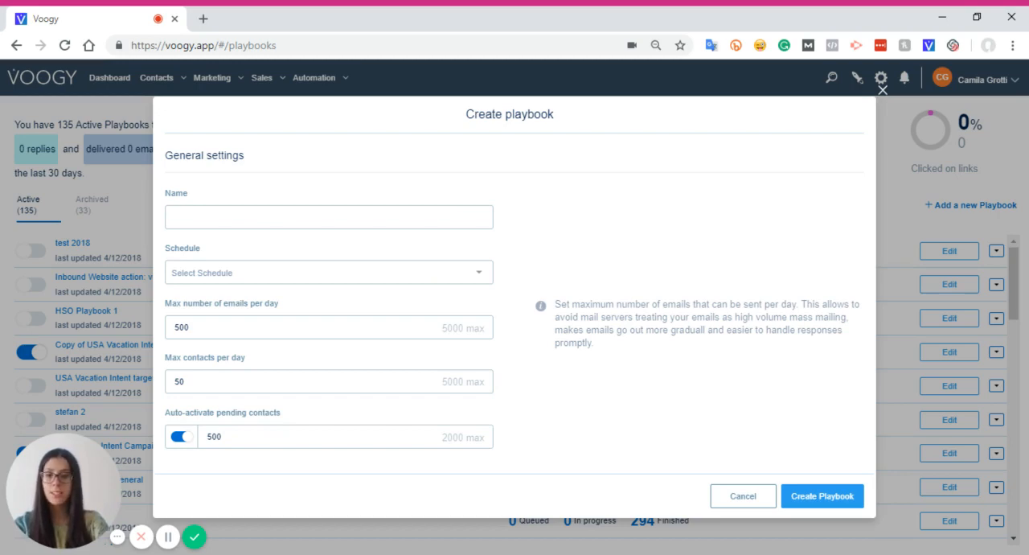
type("Mkt Agen")
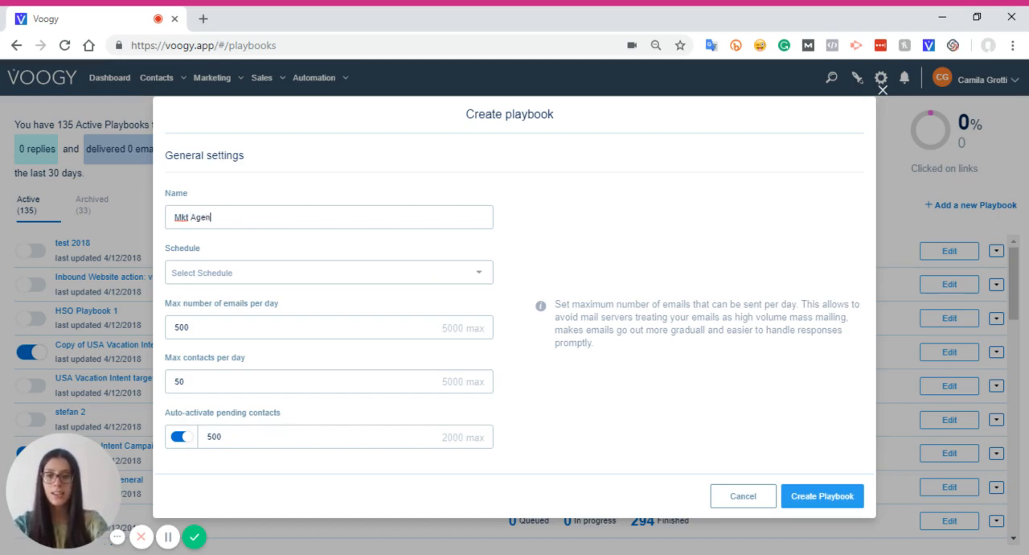
type("cies US")
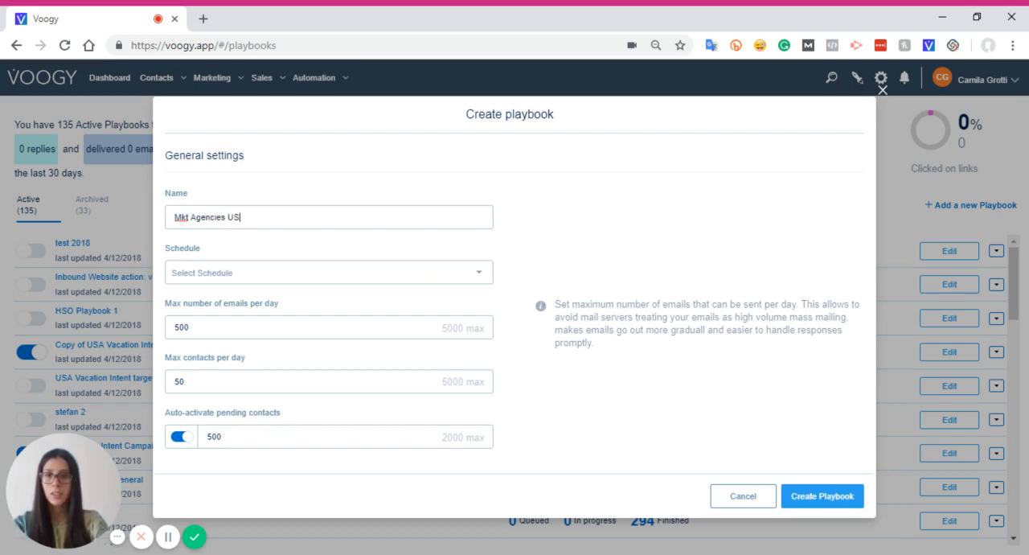
type("A - V")
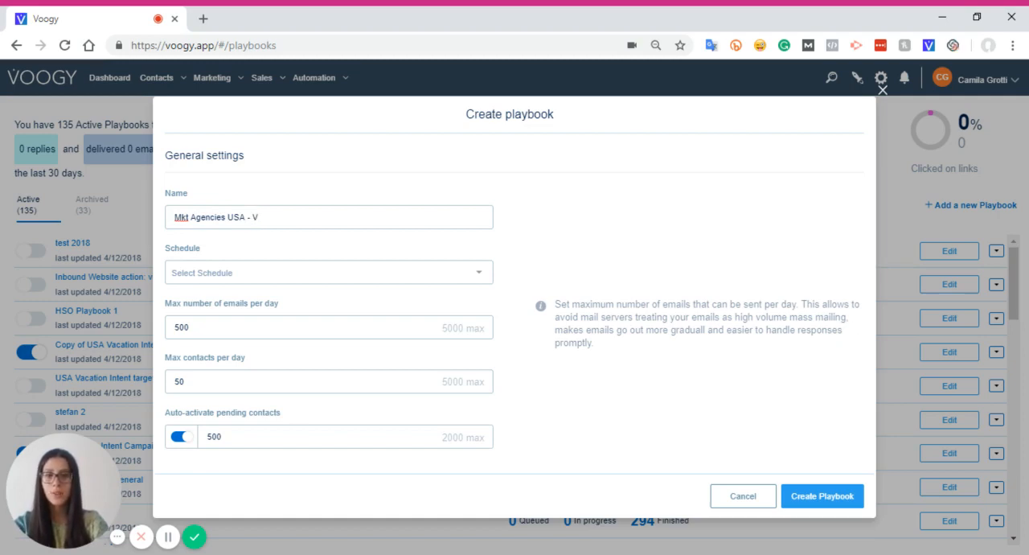
type("oogy Intr")
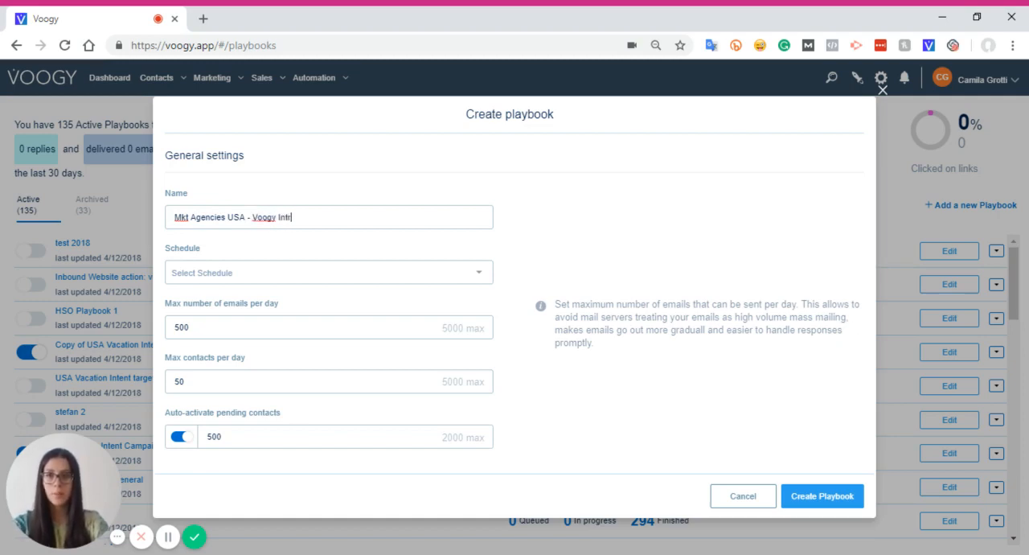
type("o")
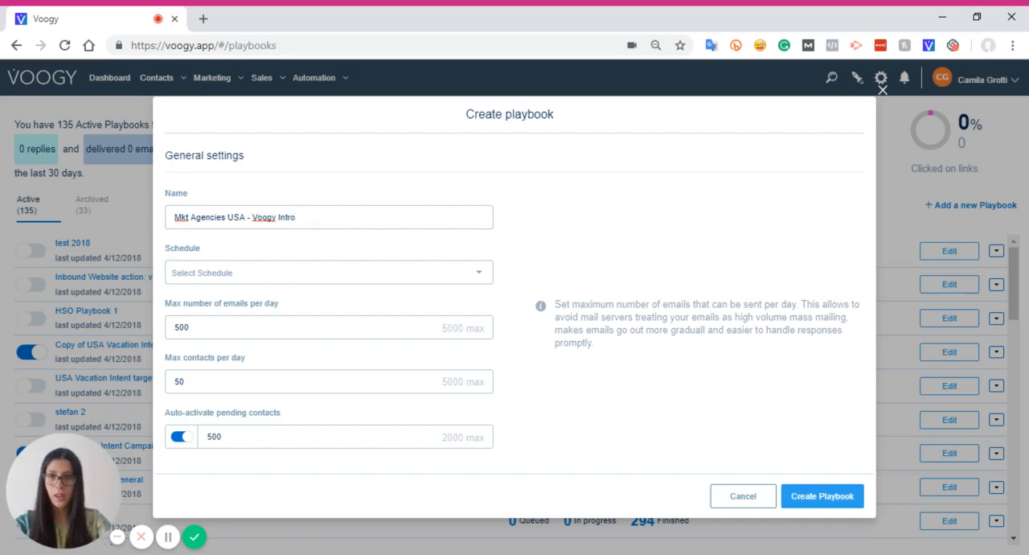
Examine the schedule choices and the daily email and contact limits in the playbook's general settings
left_click(477, 274)
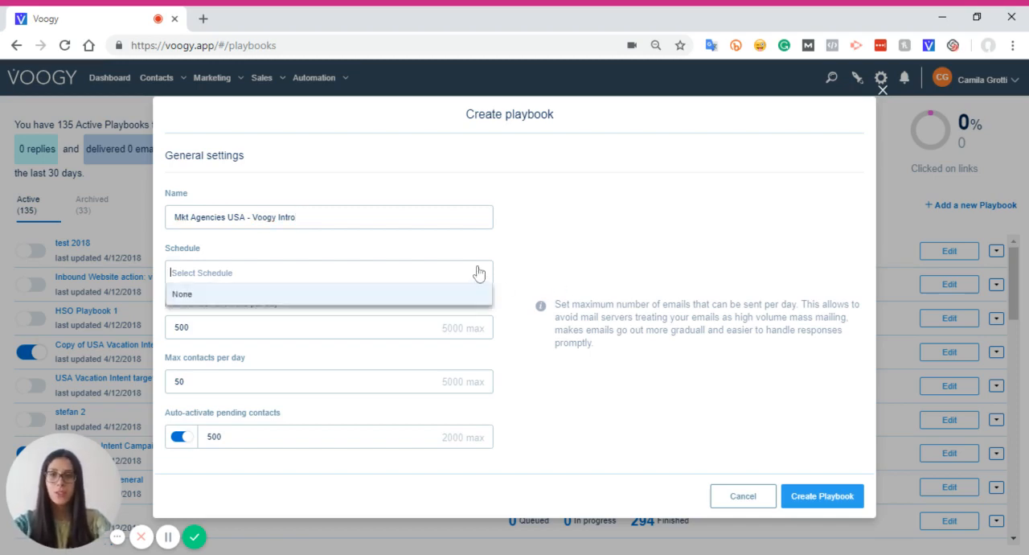
left_click(549, 272)
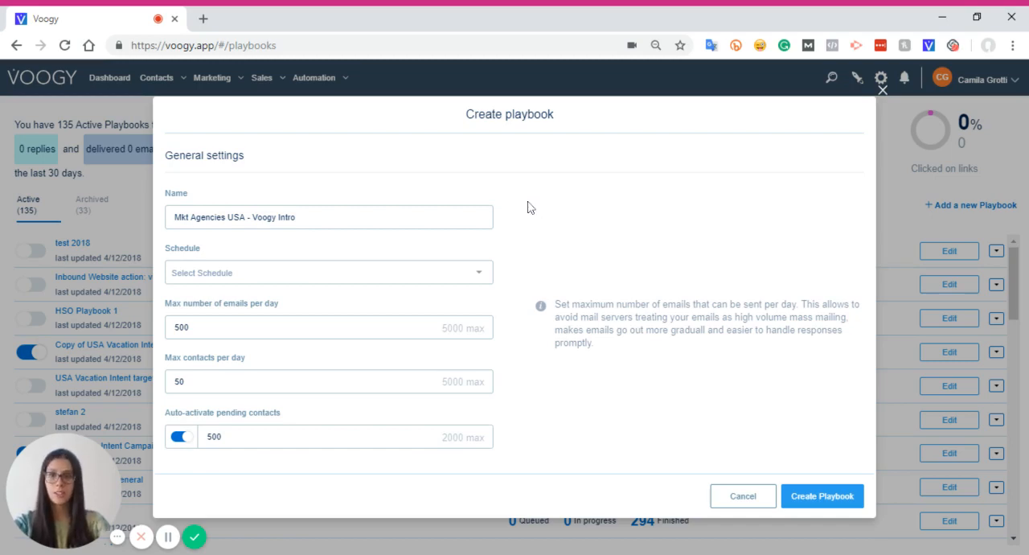
scroll(250, 350, "down", 1)
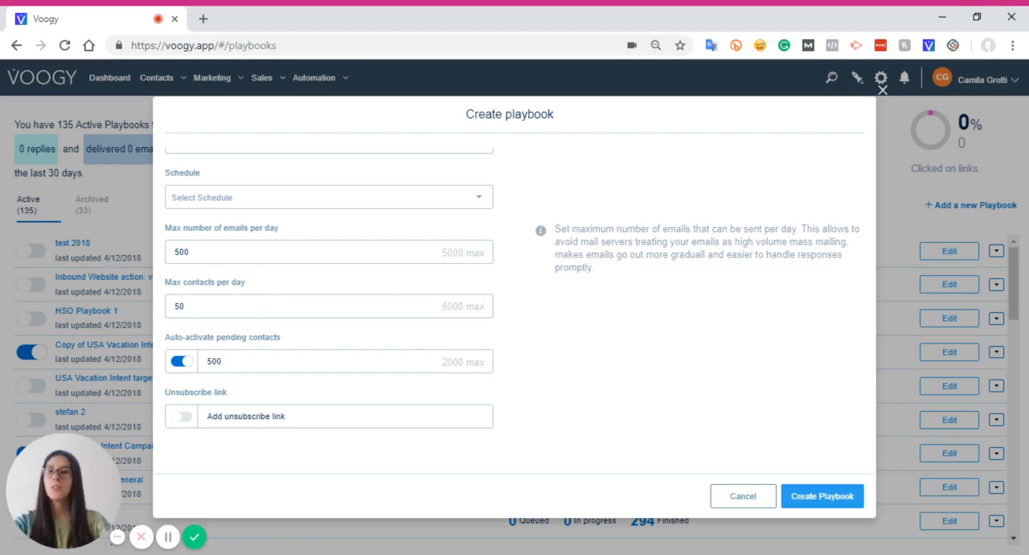
key("ctrl+a")
double_click(214, 304)
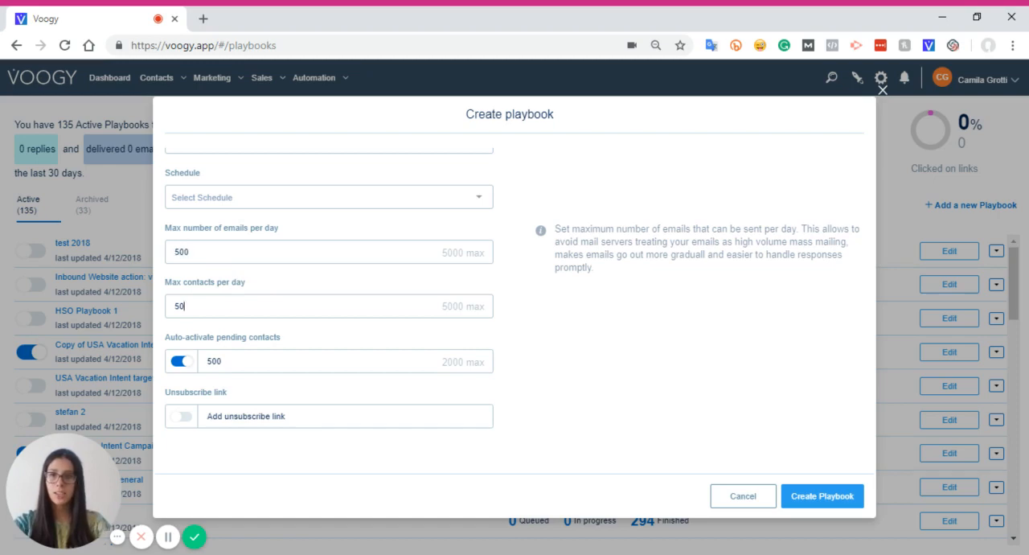
left_click_drag(193, 253, 164, 250)
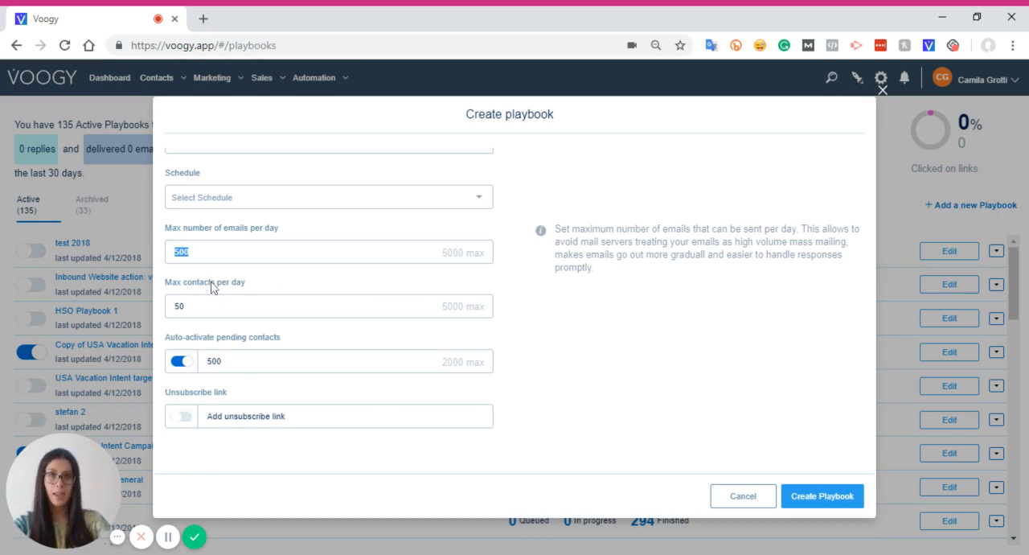
Set auto-activation of pending contacts to 100 and enable the unsubscribe link
scroll(326, 347, "down", 1)
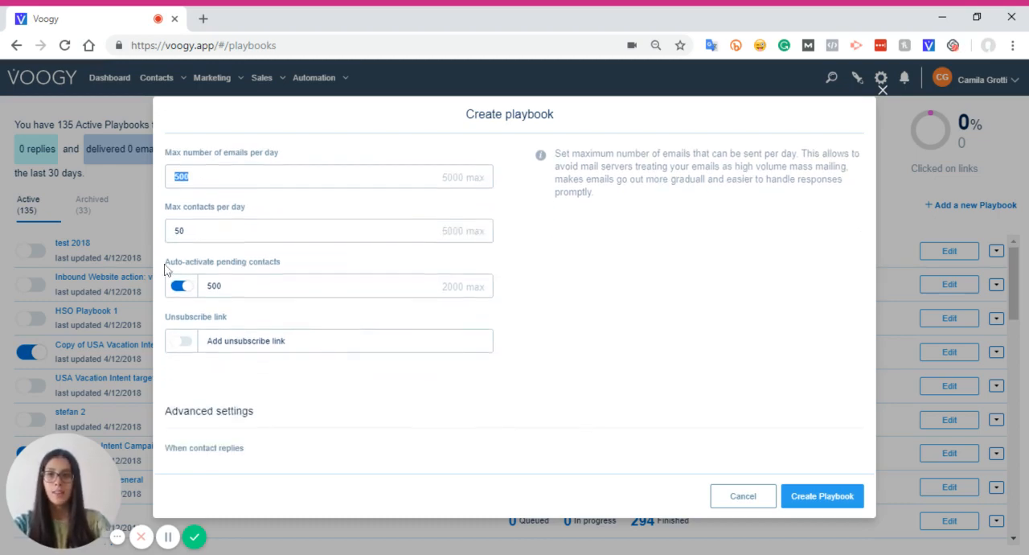
left_click(270, 286)
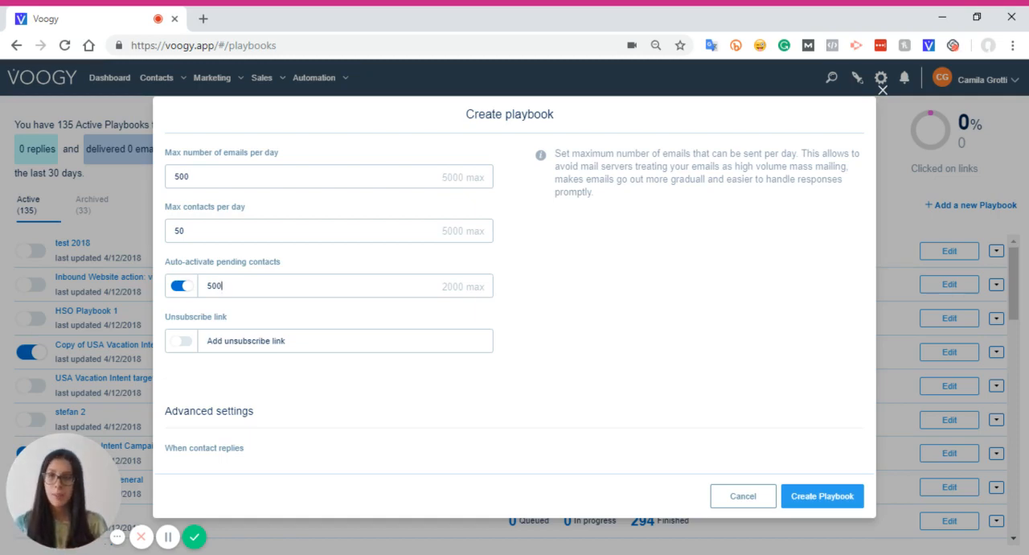
left_click_drag(223, 285, 206, 285)
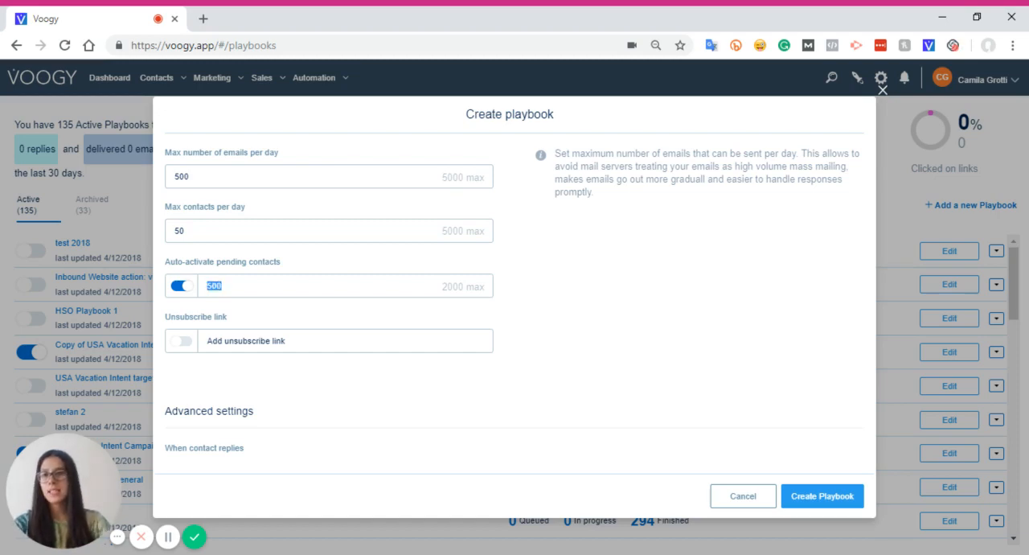
type("100")
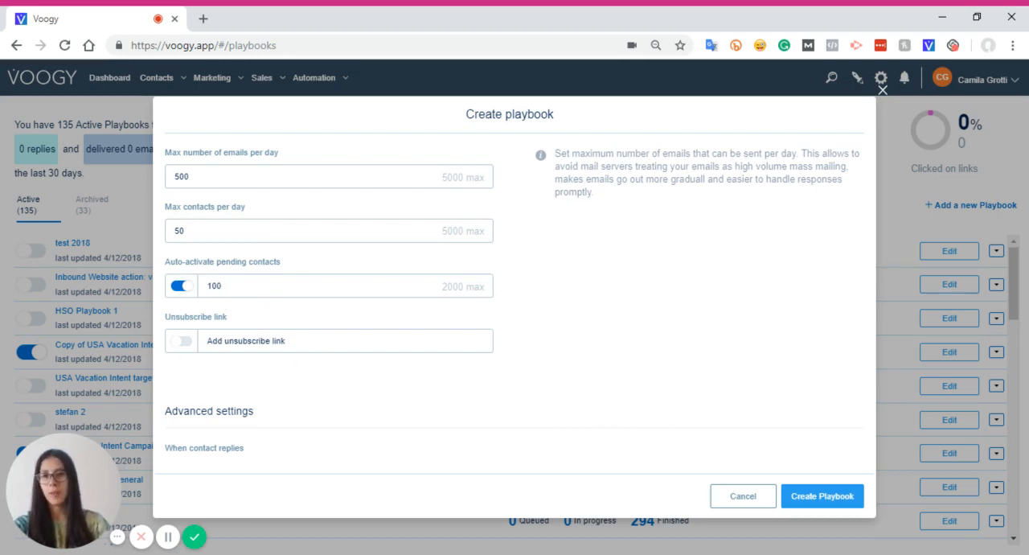
left_click(183, 342)
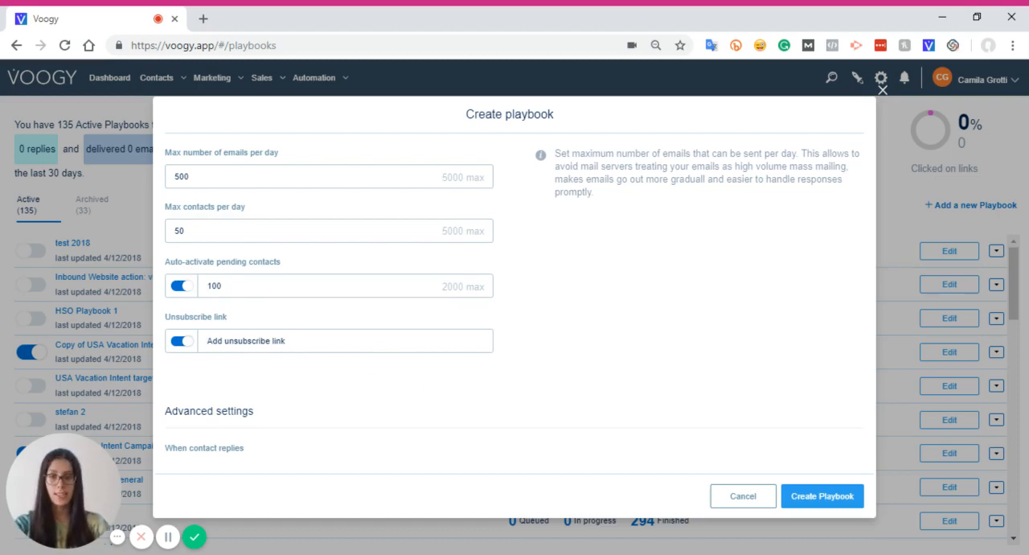
Set contacts to be marked finished 7 days after the last email without a reply, and create the playbook
scroll(345, 368, "down", 3)
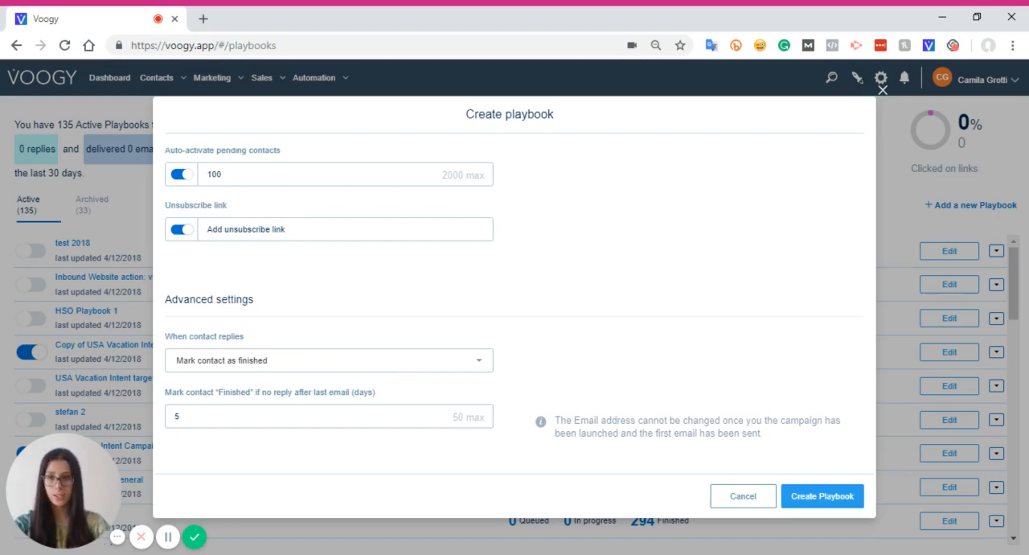
double_click(178, 416)
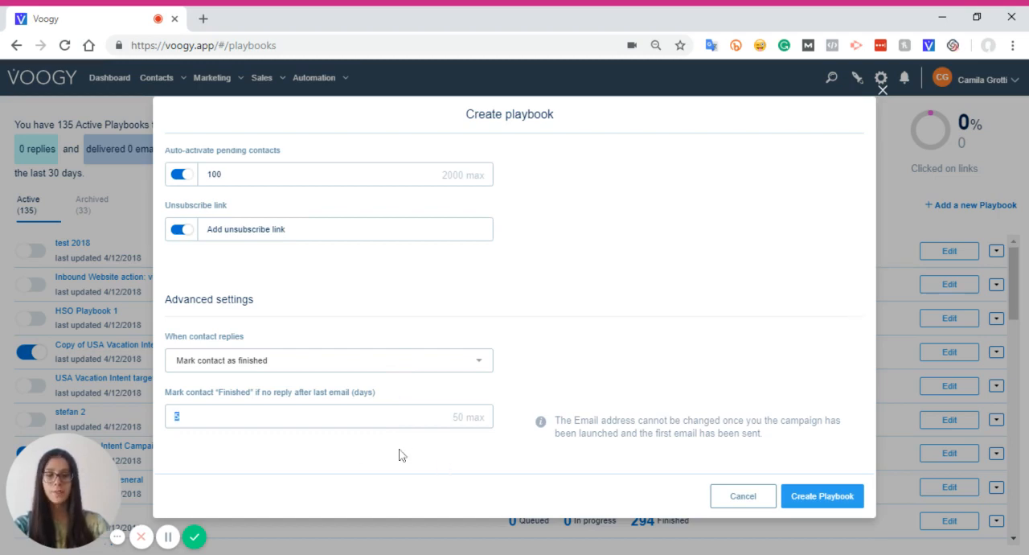
type("7")
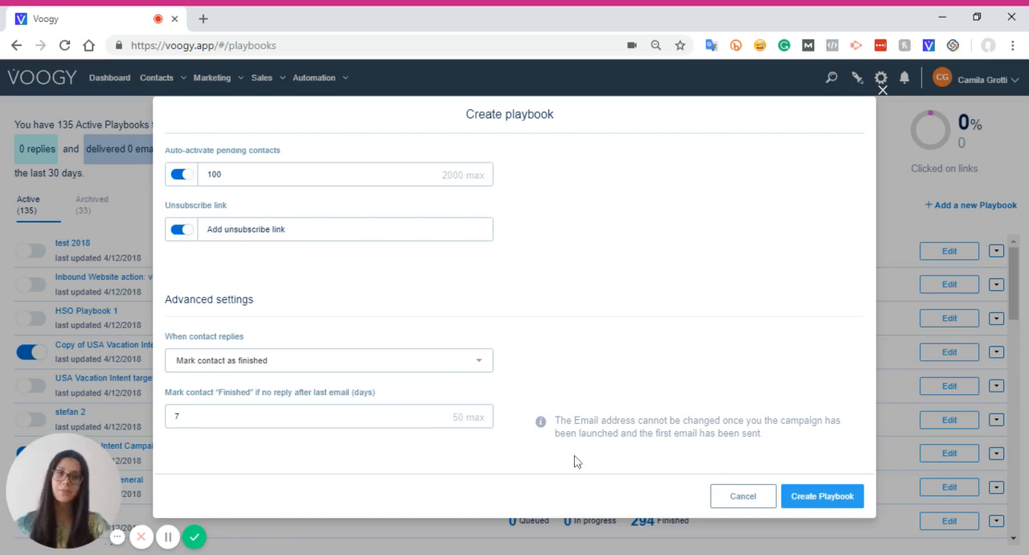
scroll(263, 321, "up", 4)
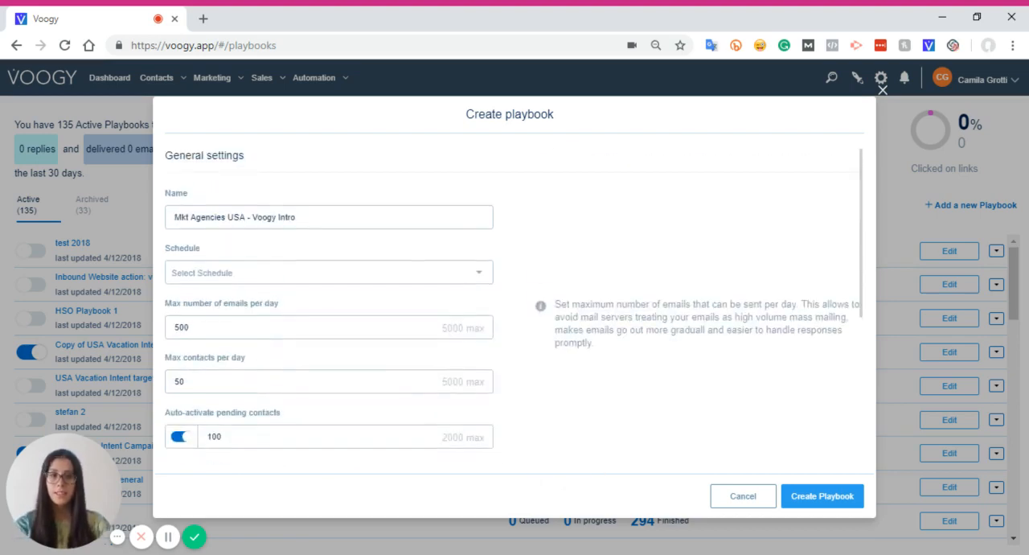
left_click(840, 496)
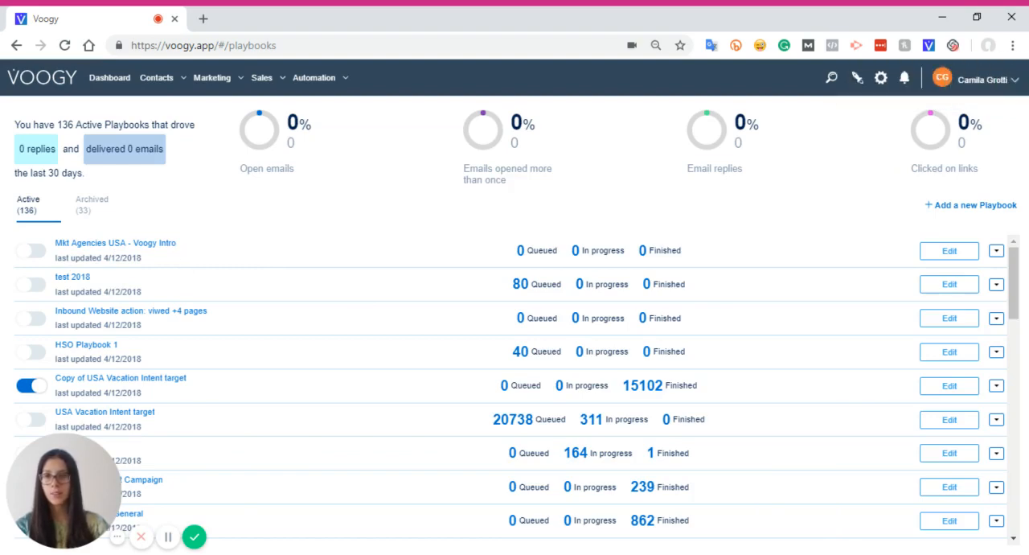
Open the "Mkt Agencies USA - Voogy Intro" playbook and start adding a new step
left_click(161, 243)
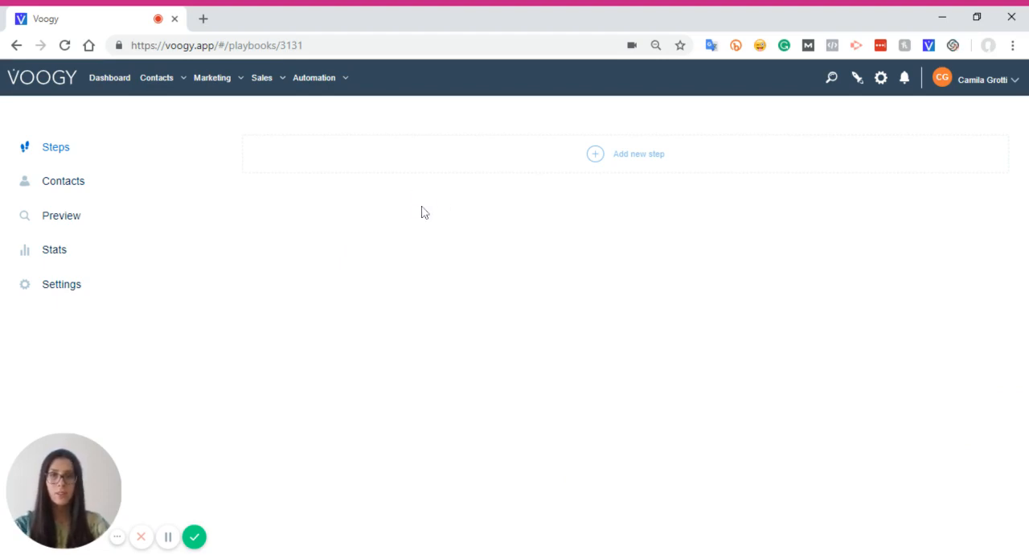
left_click(651, 167)
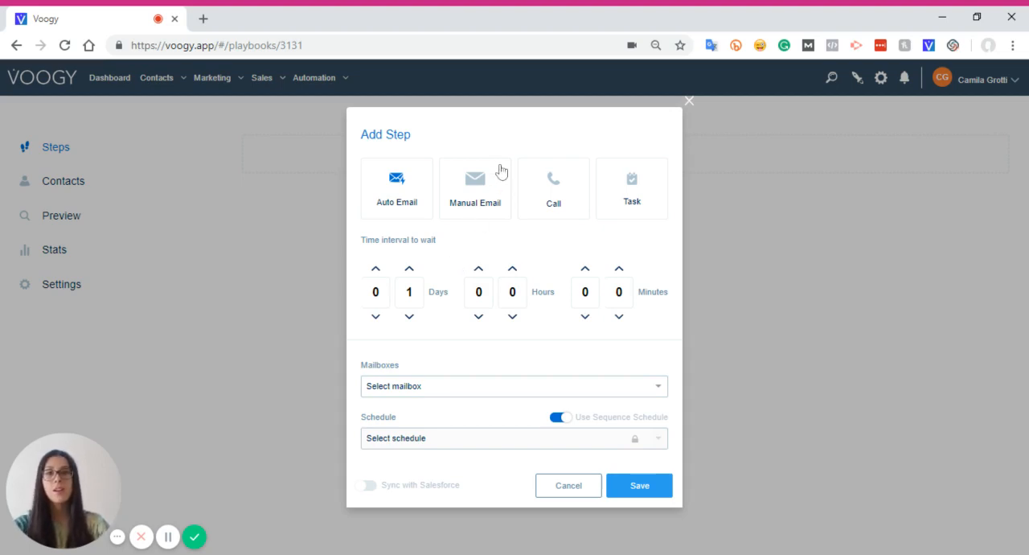
Compare the options offered for the Manual Email, Call and Task step types, including the note field
left_click(490, 216)
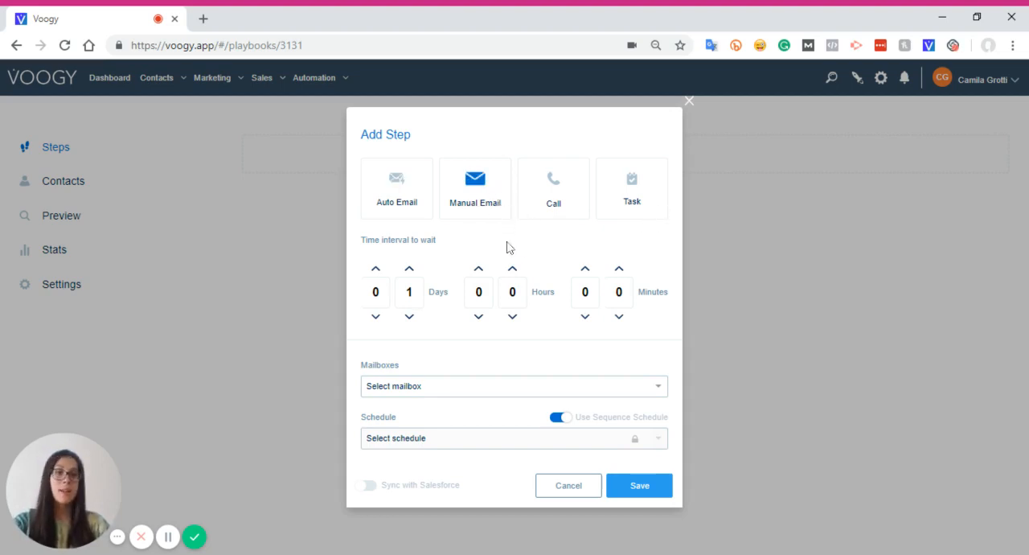
left_click(561, 211)
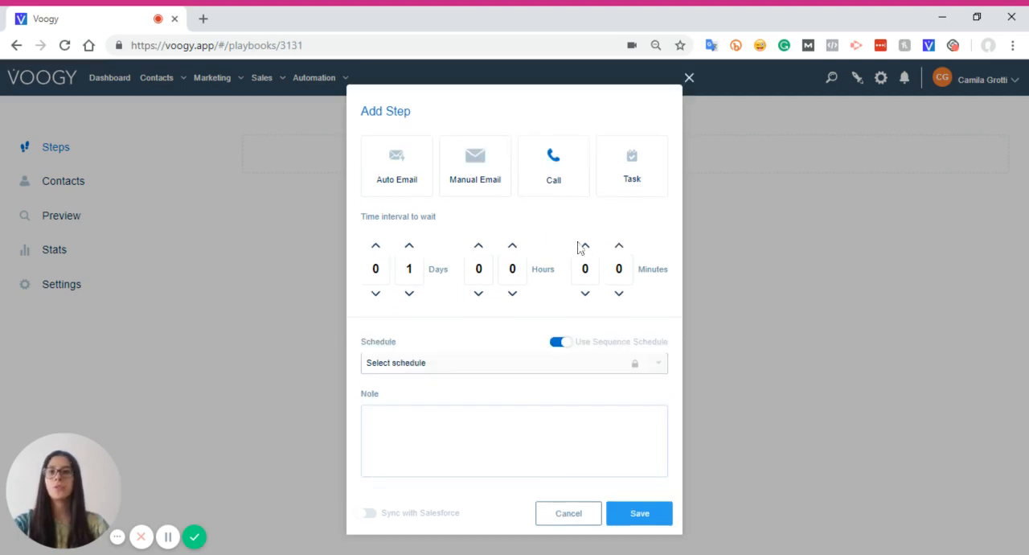
left_click(645, 184)
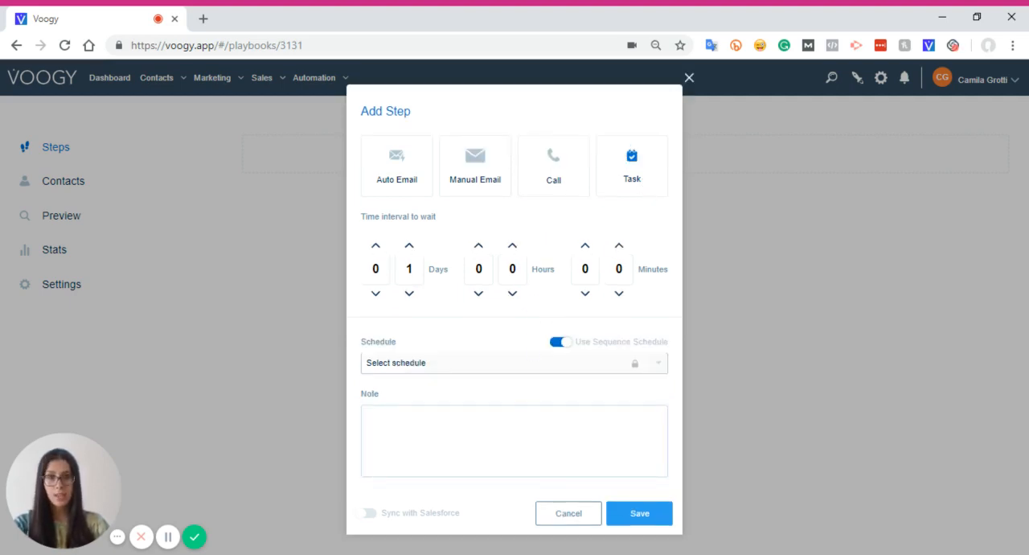
left_click(515, 440)
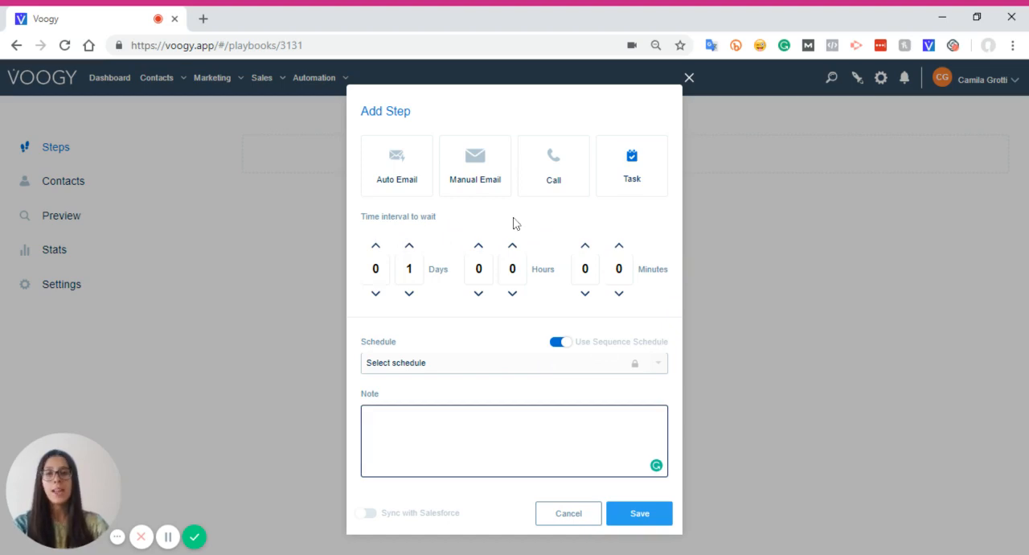
Choose Call as the new step's type and set its time interval to wait to 2 days
left_click(554, 181)
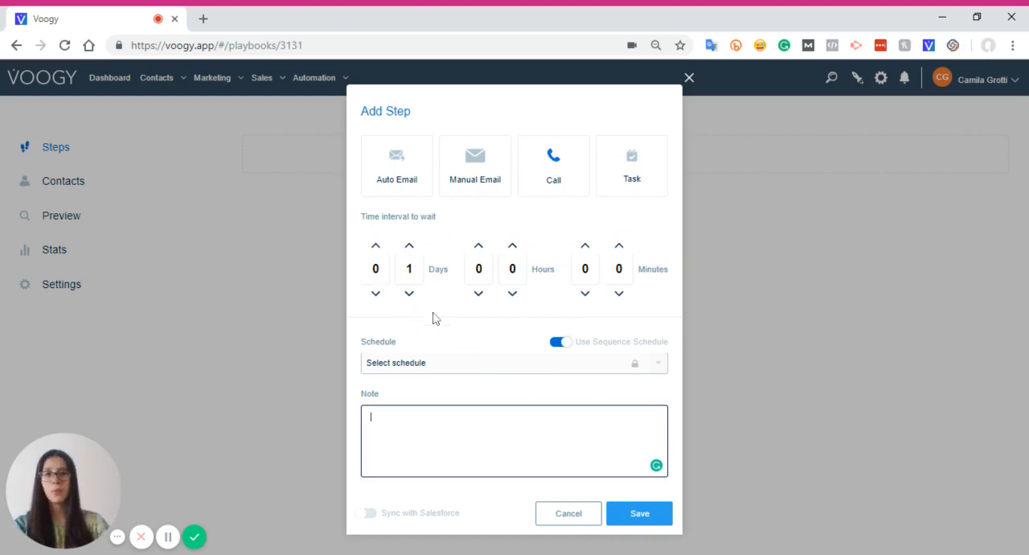
left_click(410, 247)
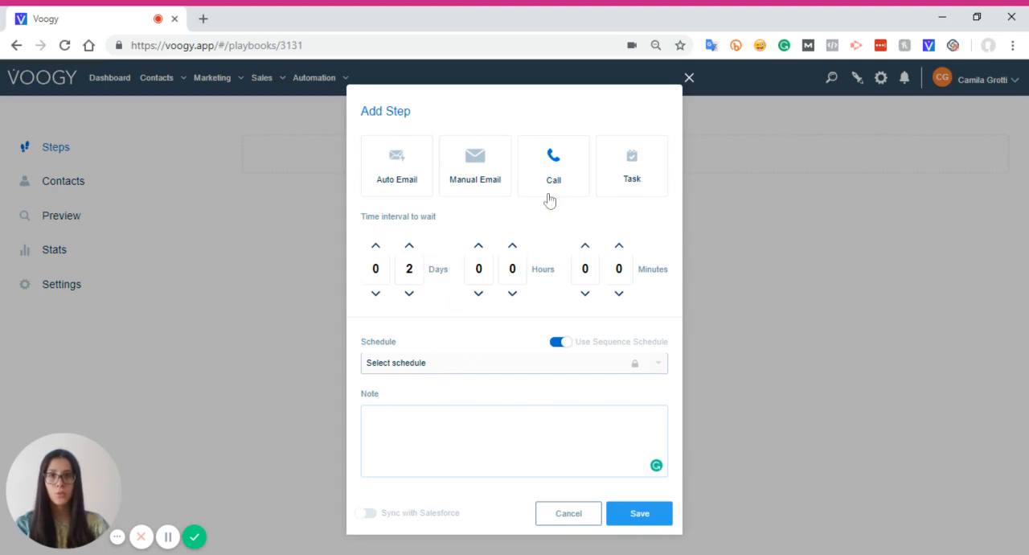
Change the new step's type to Manual Email and select the sender's mailbox for it
left_click(489, 181)
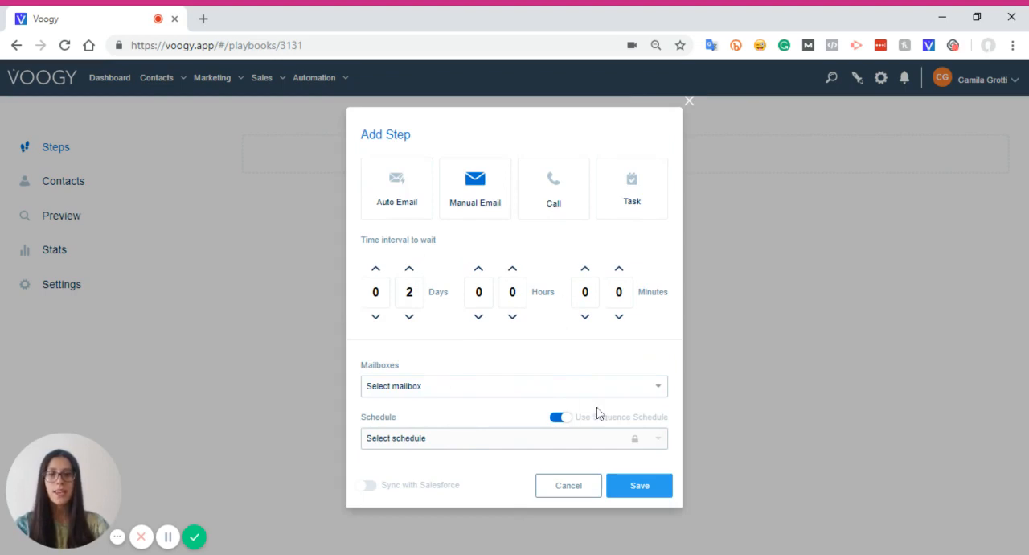
left_click(522, 393)
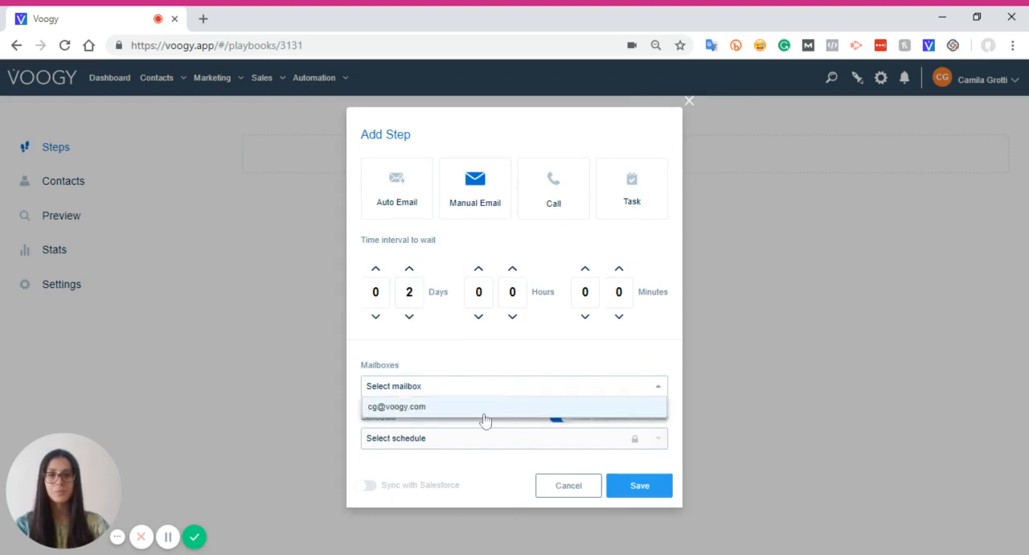
left_click(409, 412)
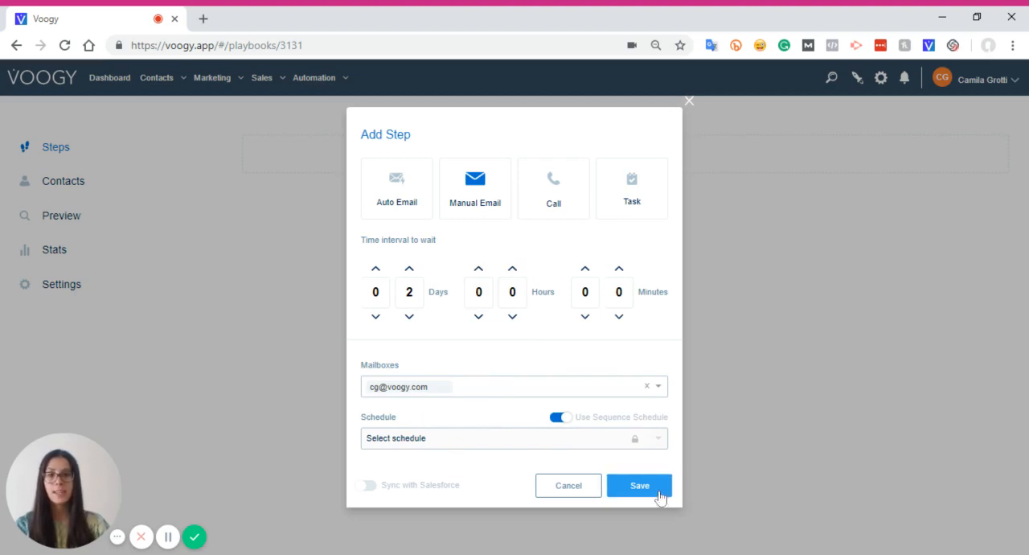
Change the new step's type to Auto Email and set its time interval to wait to 0 days and 3 hours
left_click(567, 190)
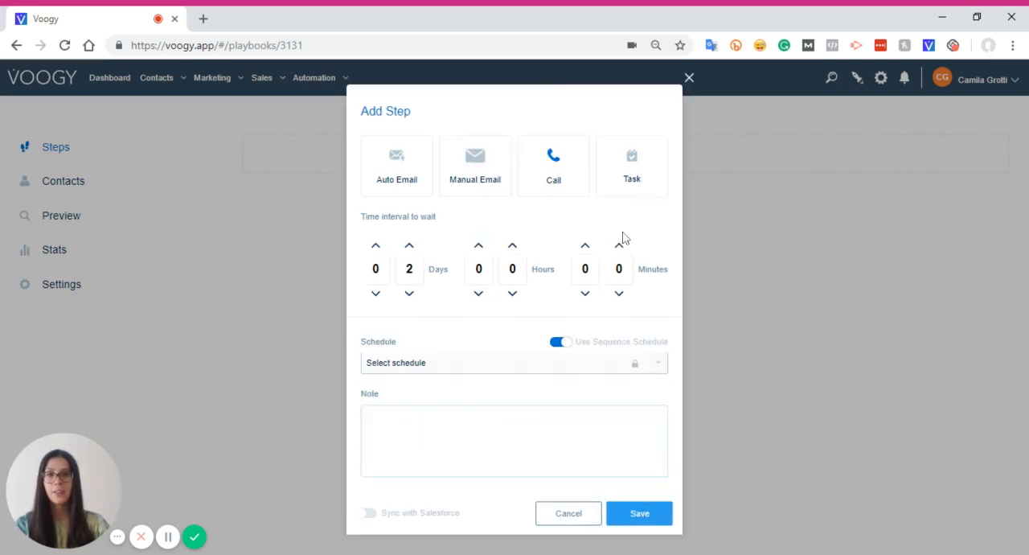
left_click(635, 186)
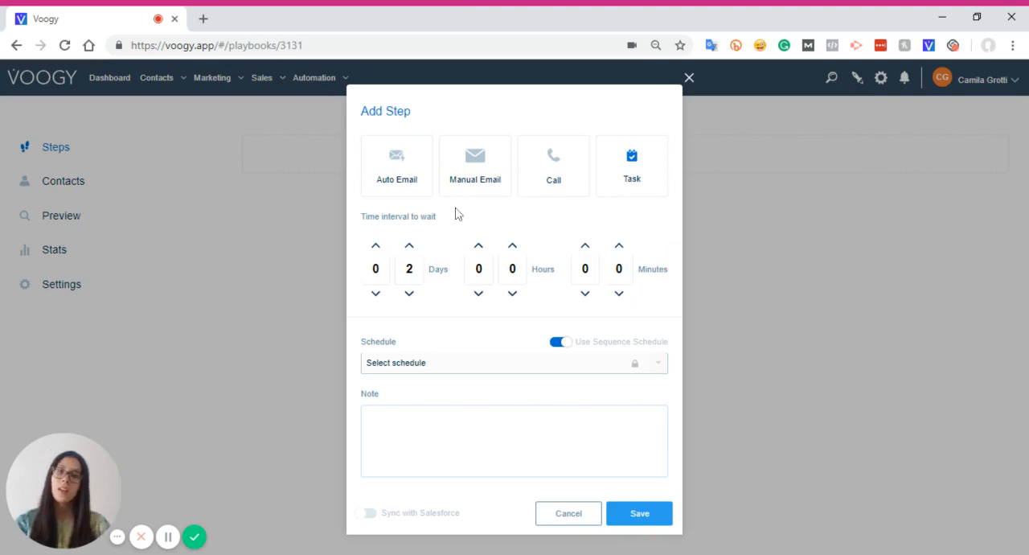
left_click(409, 188)
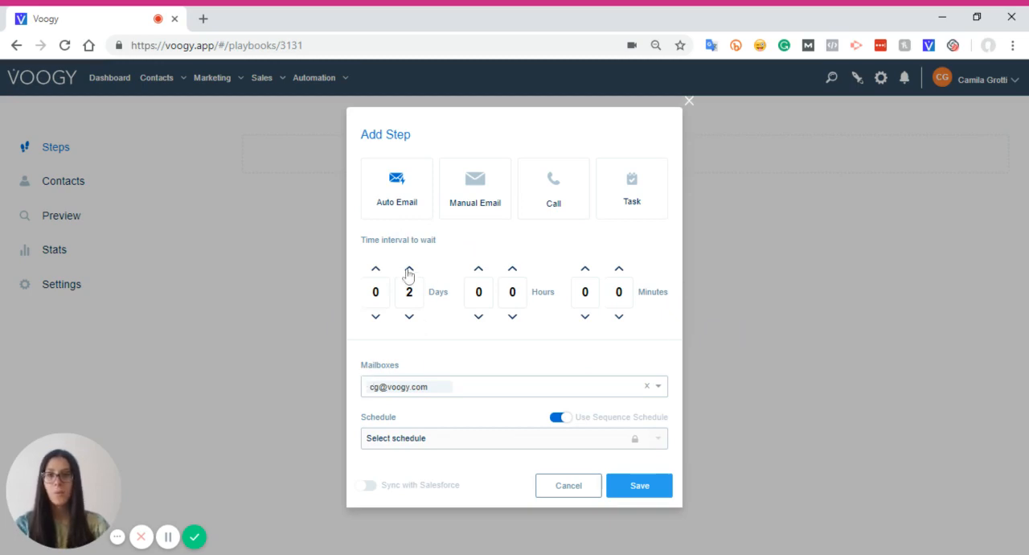
left_click(411, 318)
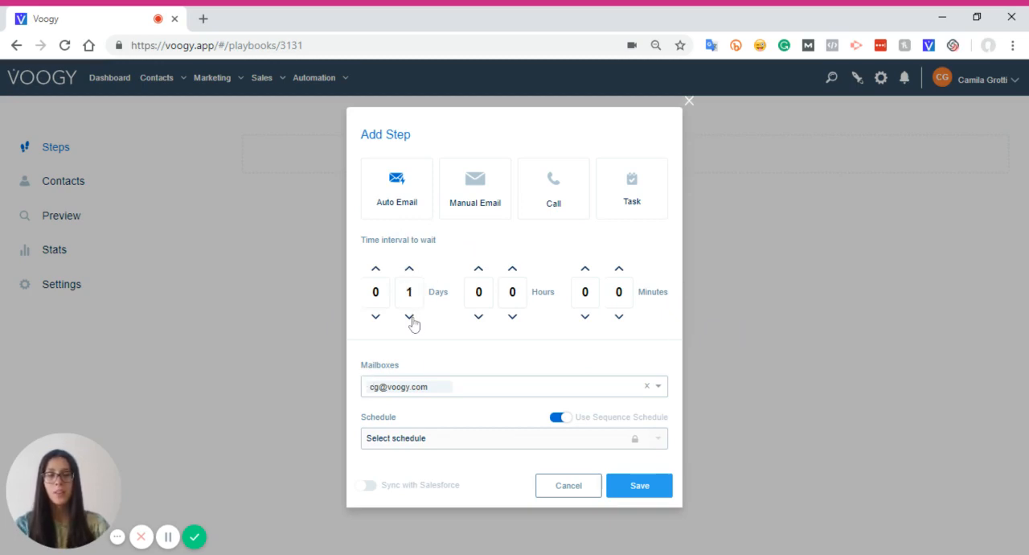
left_click(410, 318)
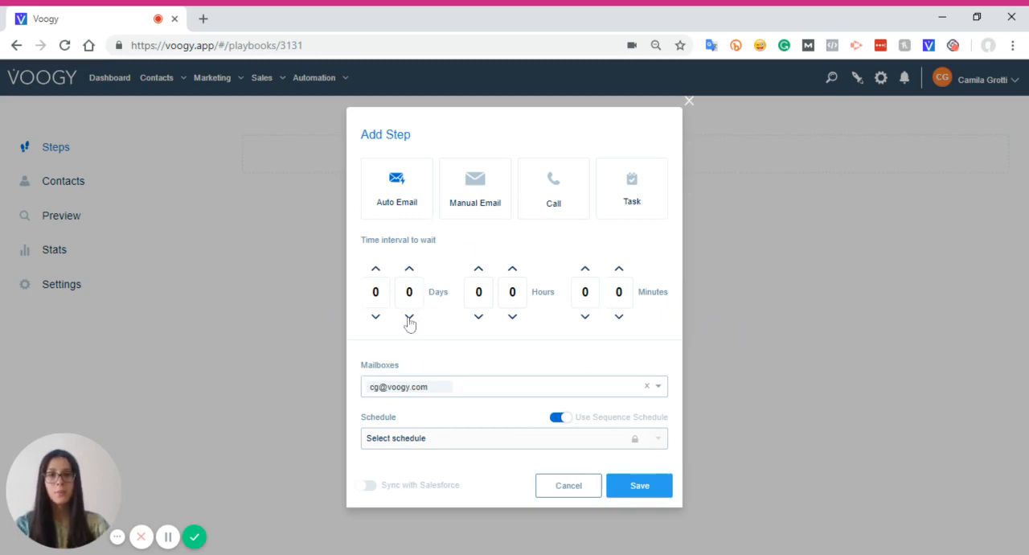
left_click(513, 270)
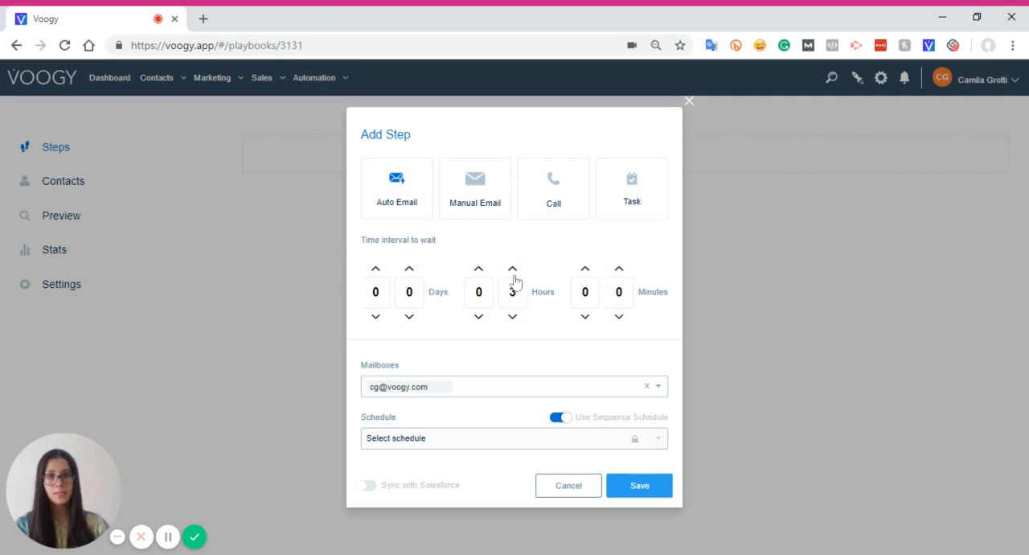
Choose the sender's mailbox for the Auto Email step, keep the sequence schedule, and save the step
left_click(563, 387)
left_click(397, 409)
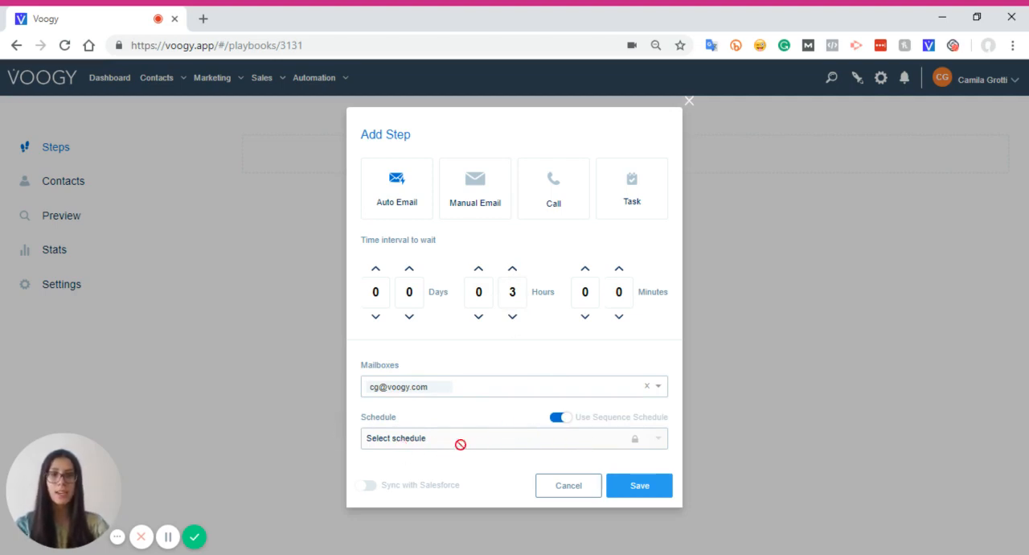
left_click(661, 485)
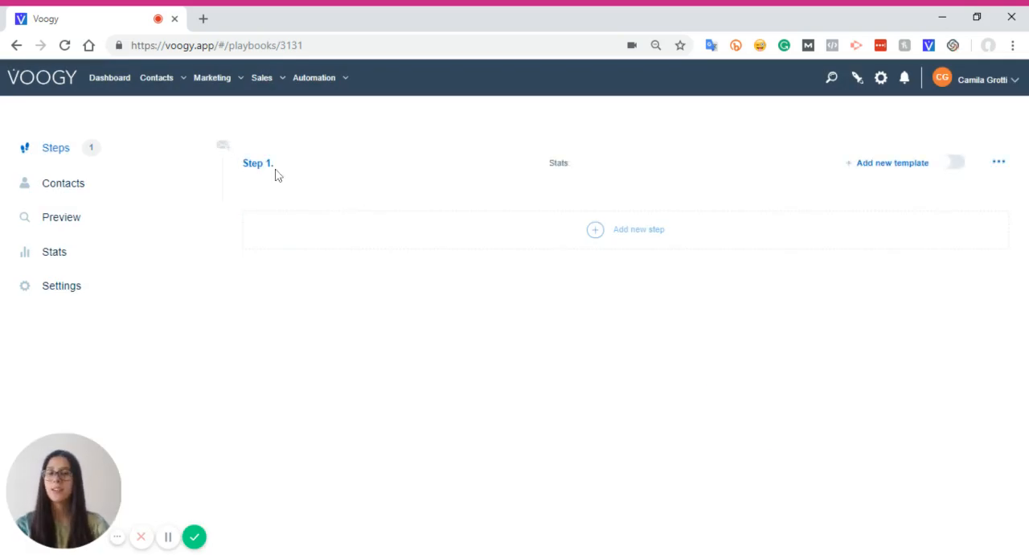
Start a new template for Step 1 and write the greeting "Hi {{name}} from {{company}} !" using the Name and Company variables
left_click(902, 169)
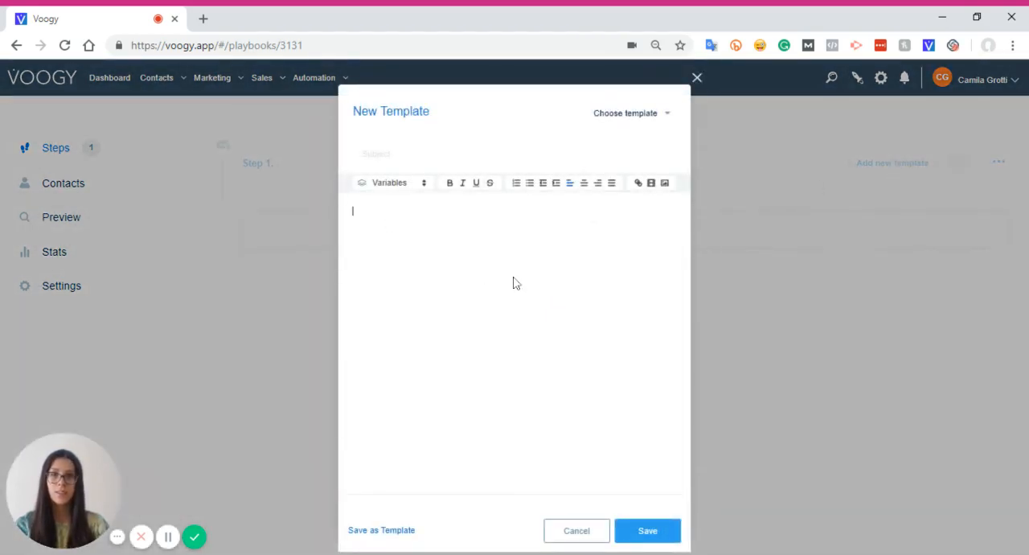
left_click(390, 183)
left_click(418, 218)
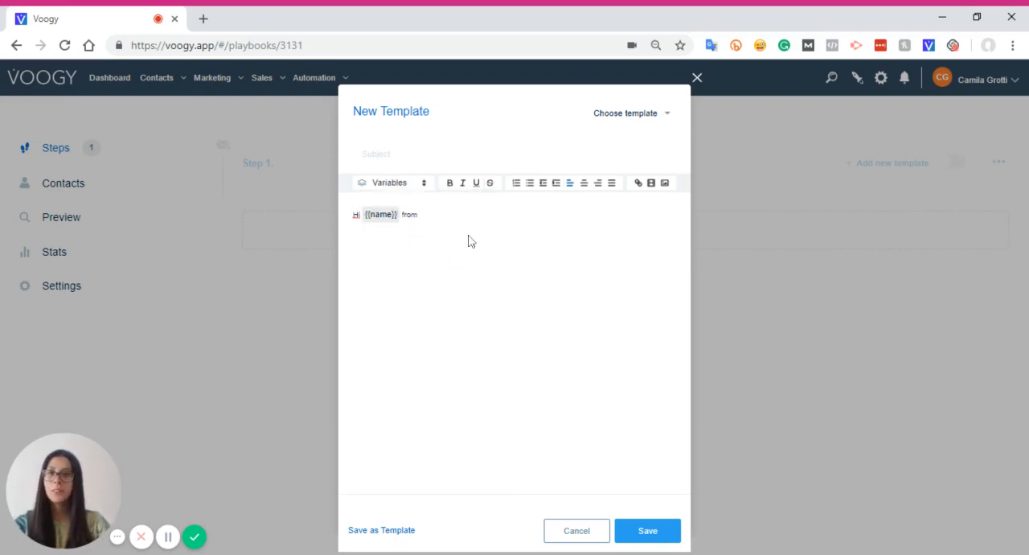
left_click(426, 185)
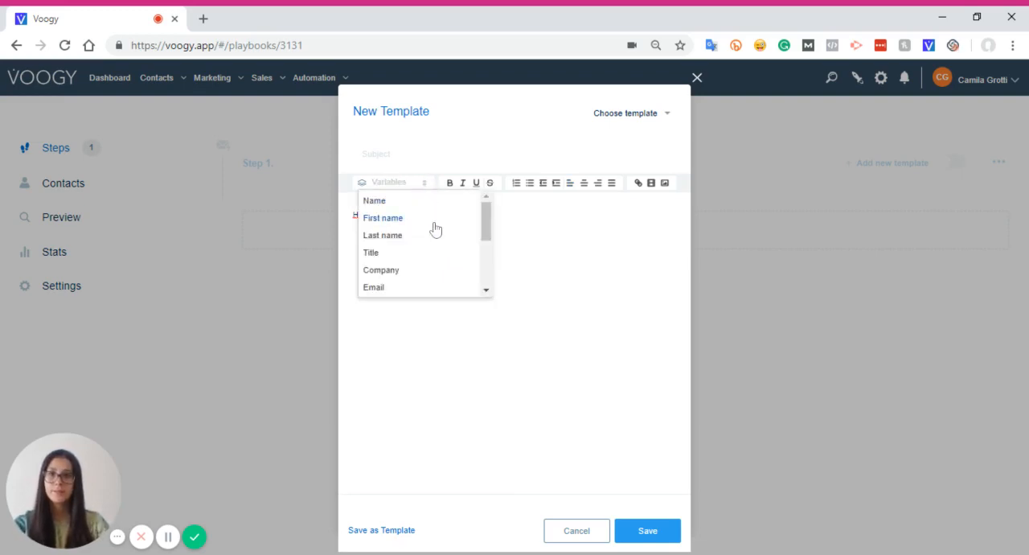
left_click(440, 271)
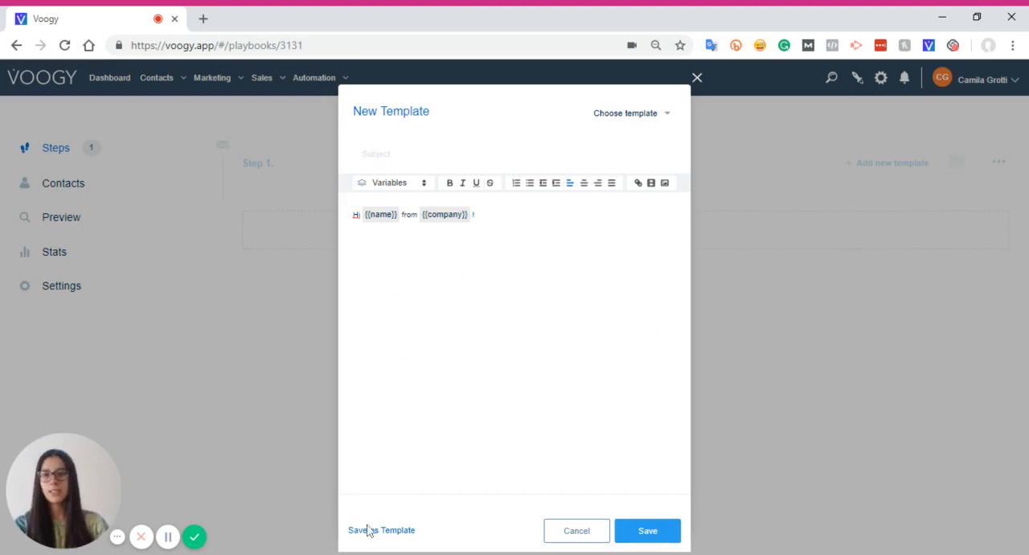
Load the existing "Introduction email" template into Step 1's new template and save it
left_click(664, 115)
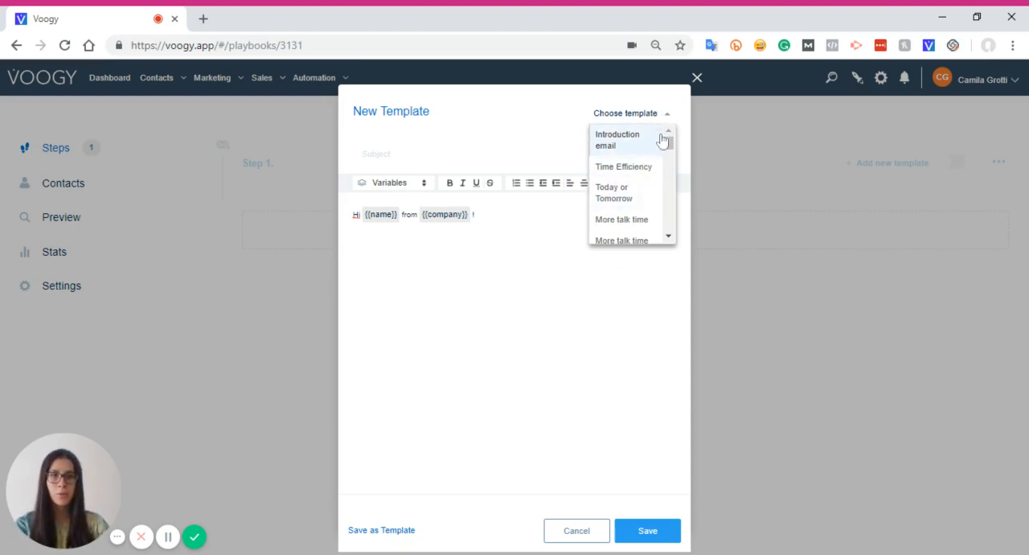
scroll(646, 216, "down", 3)
scroll(648, 225, "up", 3)
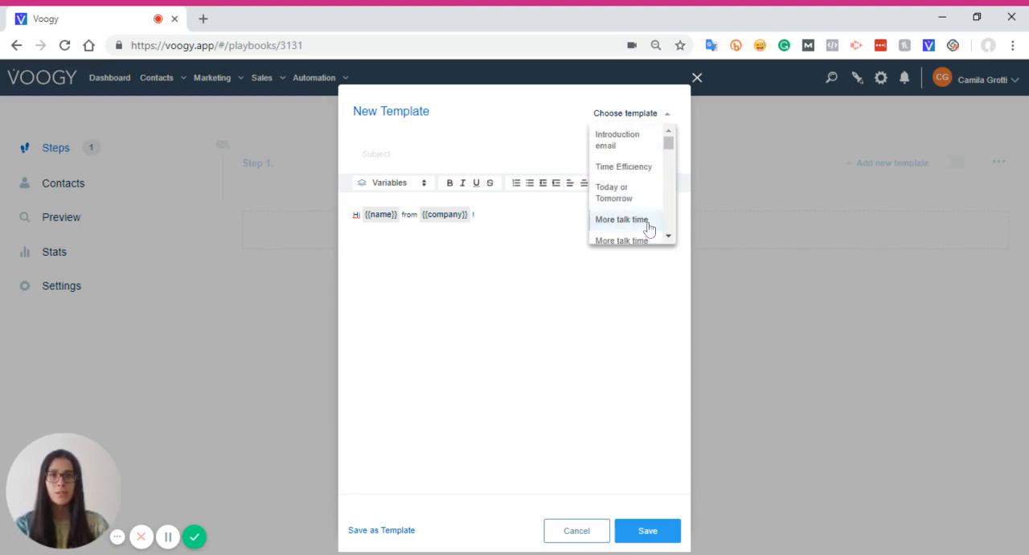
left_click(639, 150)
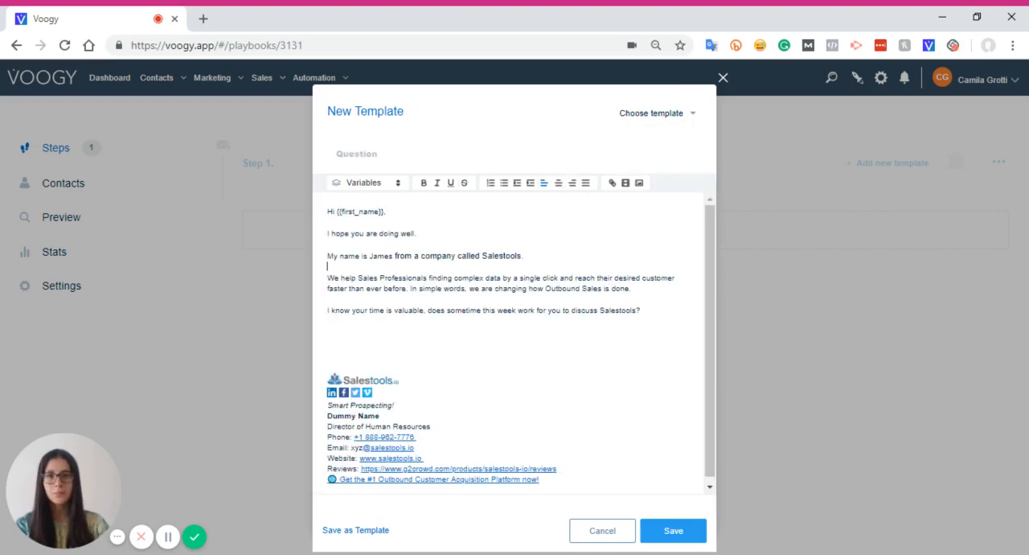
left_click(328, 266)
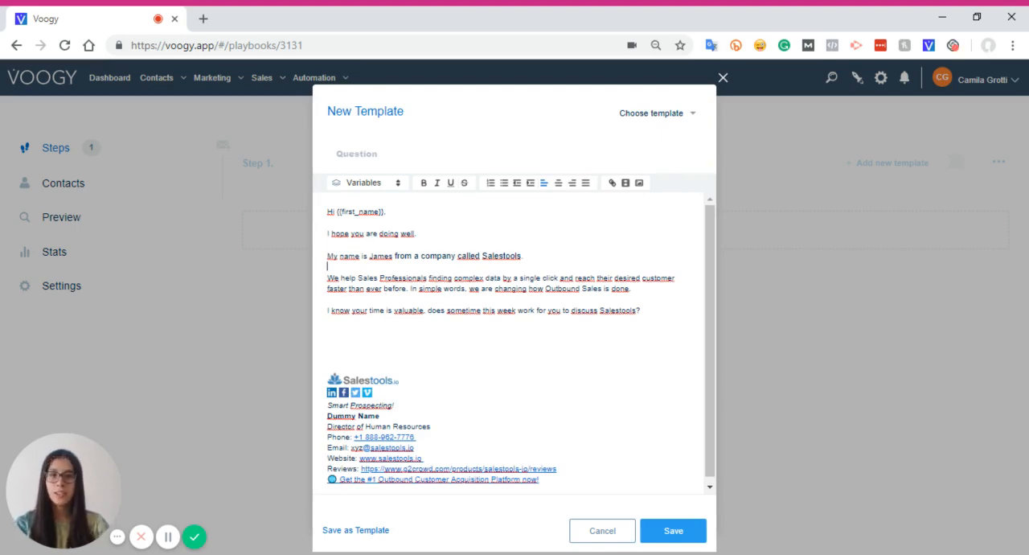
left_click(683, 530)
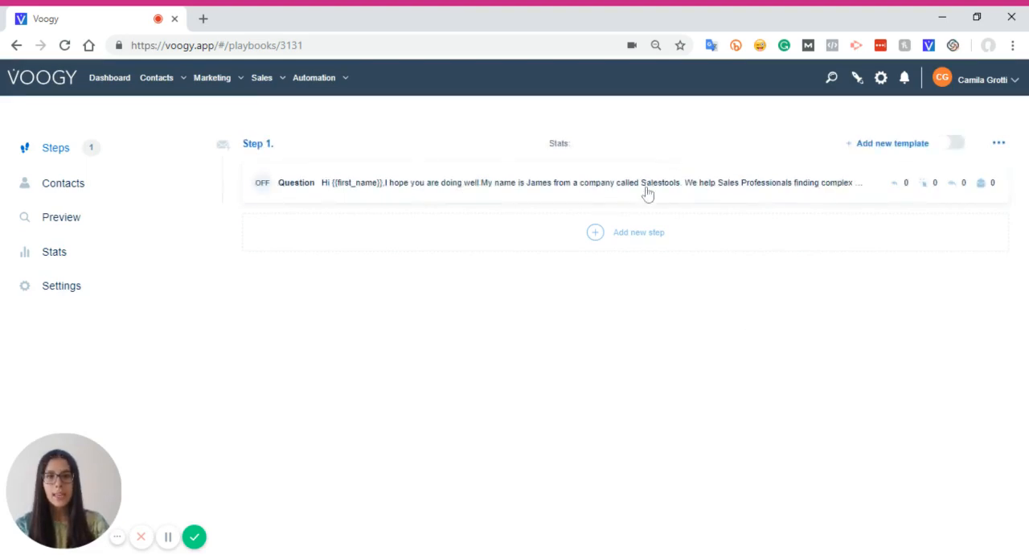
Add a second Auto Email step with a 2-day wait and the sender's mailbox, and save it
left_click(631, 238)
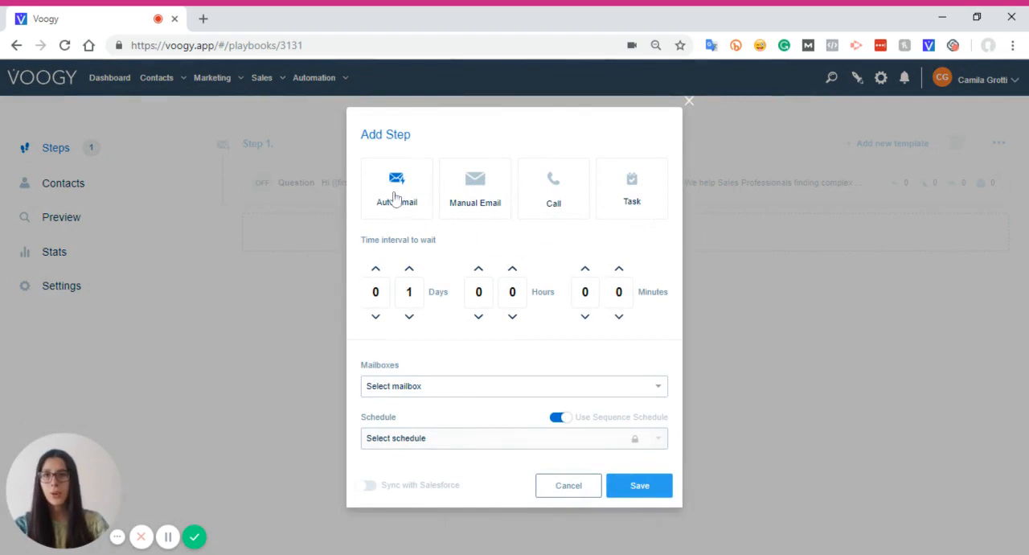
left_click(410, 270)
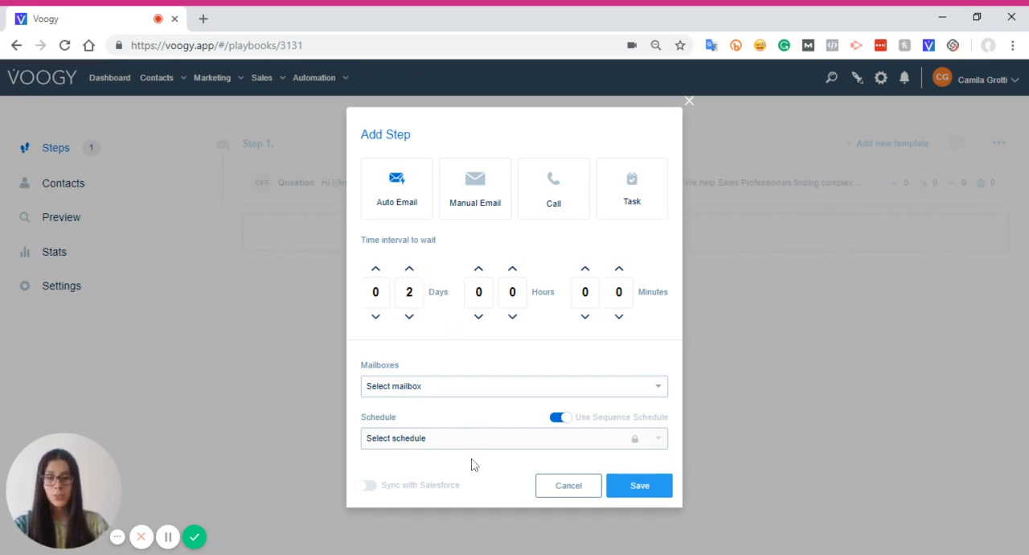
left_click(471, 389)
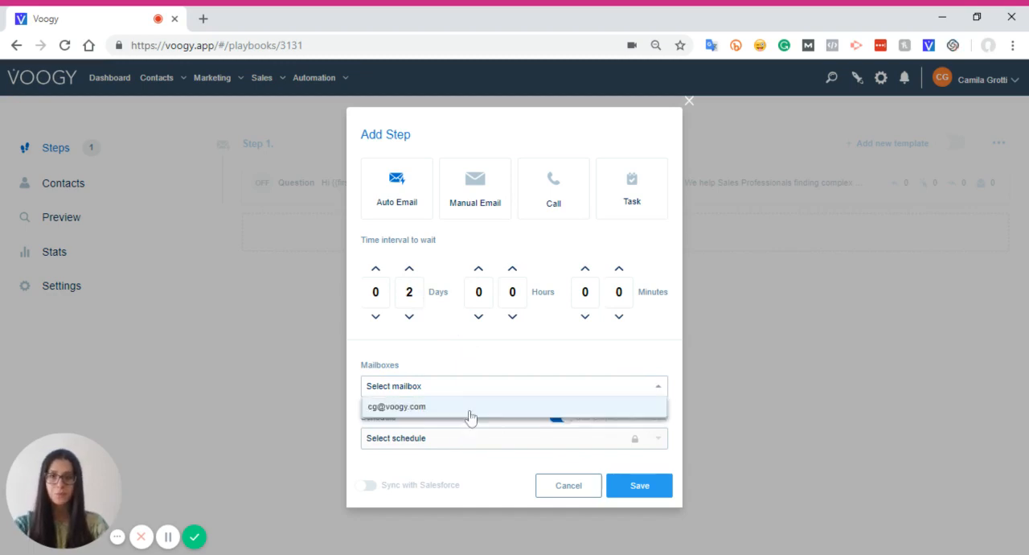
left_click(470, 408)
left_click(651, 485)
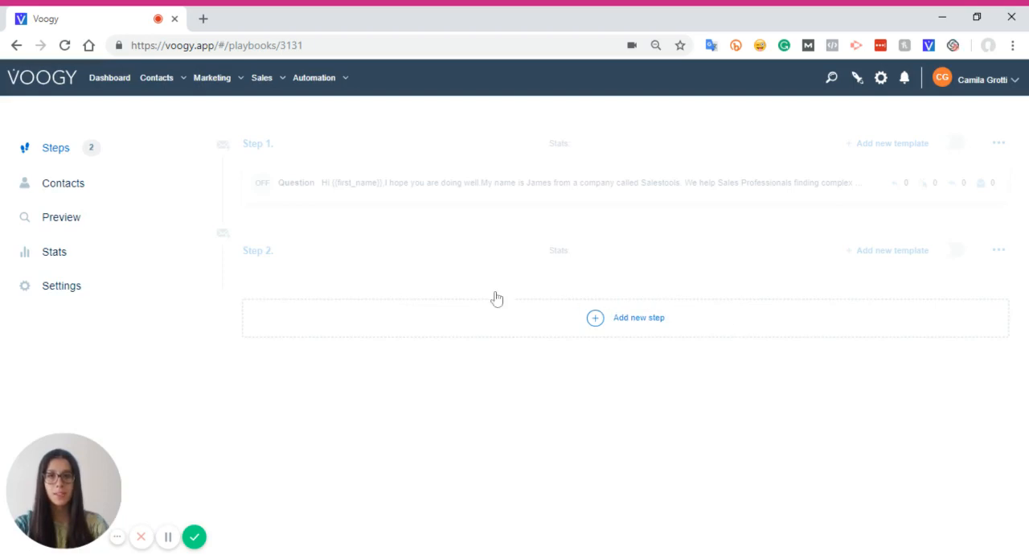
Add a new template to Step 2 based on the existing "Today or Tomorrow" template and save it
left_click(907, 255)
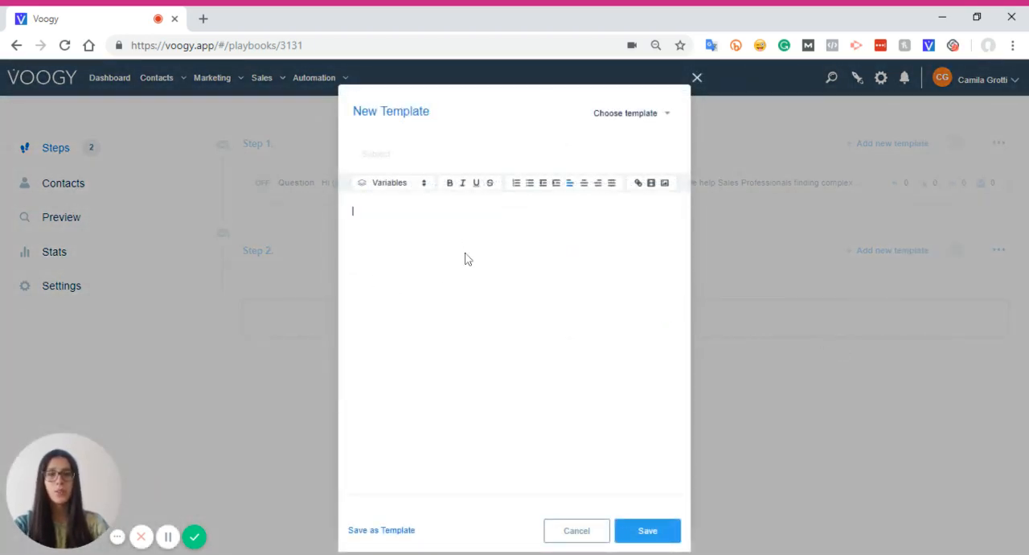
left_click(640, 114)
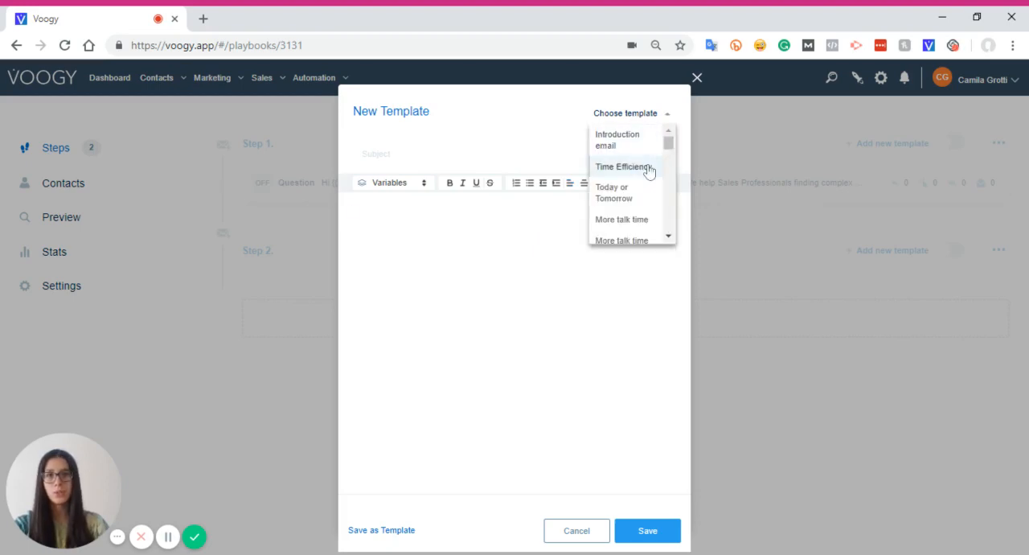
left_click(652, 194)
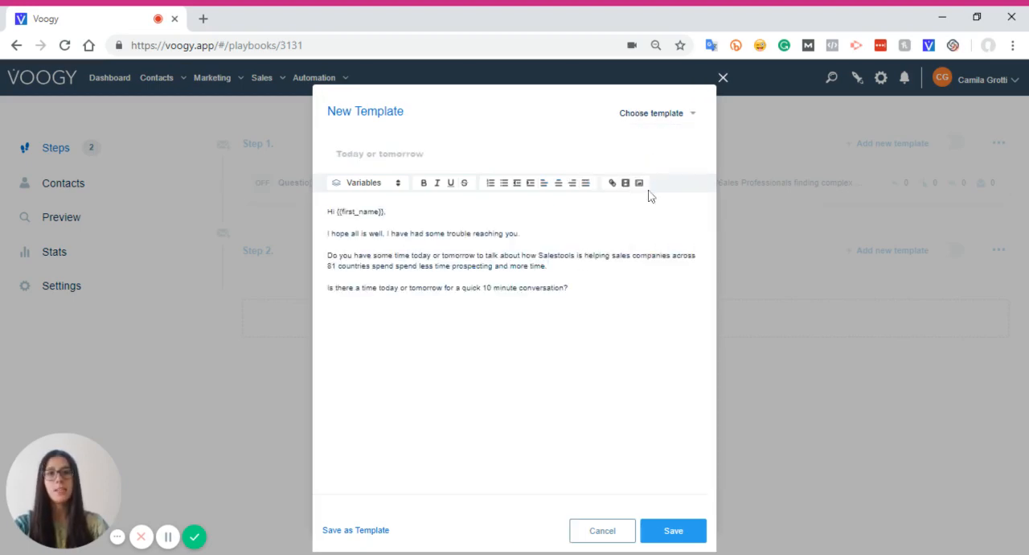
left_click(693, 531)
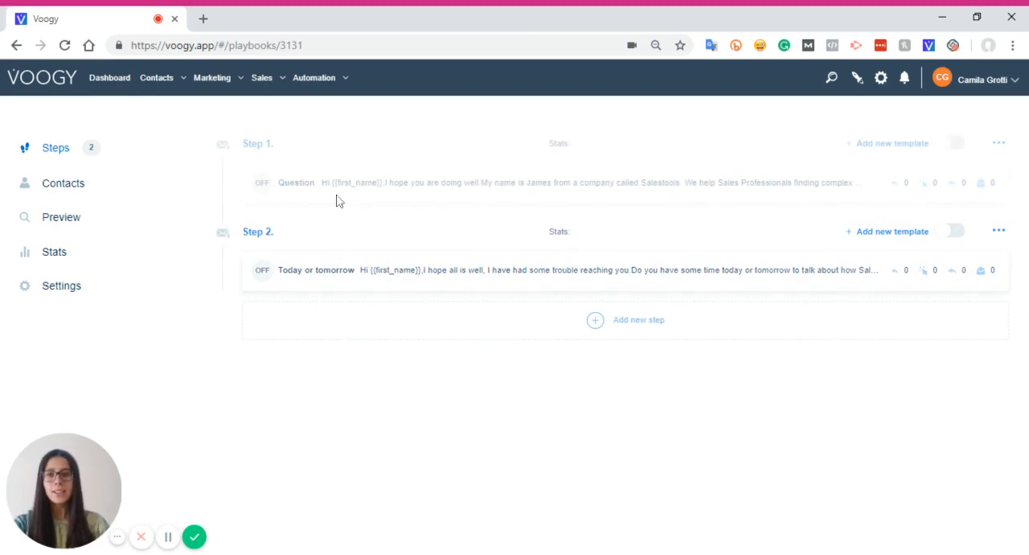
Turn on the "Question" email template in Step 1
left_click(264, 187)
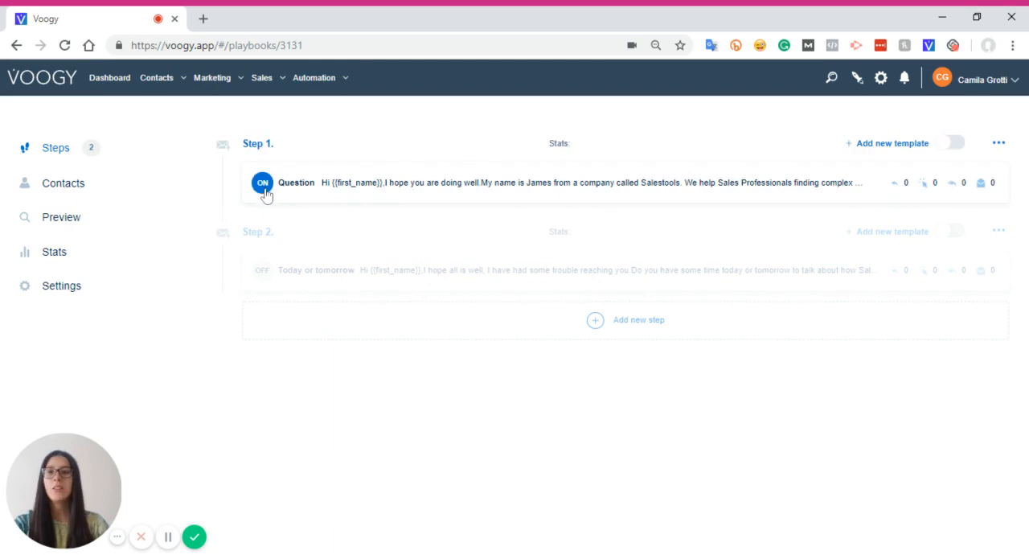